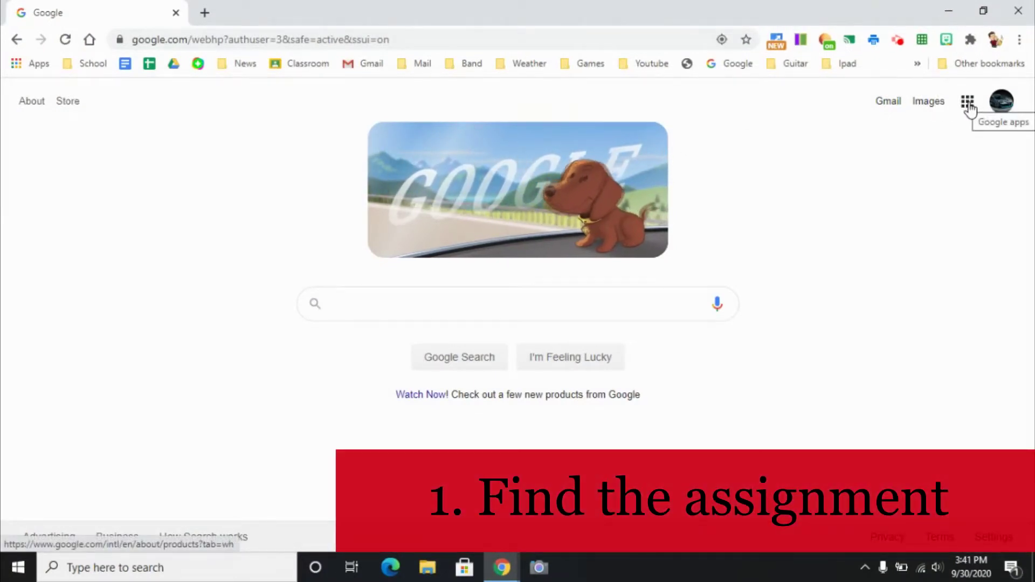
Go to Google Classroom from the Google apps grid and open the 6th Grade Choir class.
{"action": "left_click", "coordinate": [968, 103]}
{"action": "left_click", "coordinate": [832, 231]}
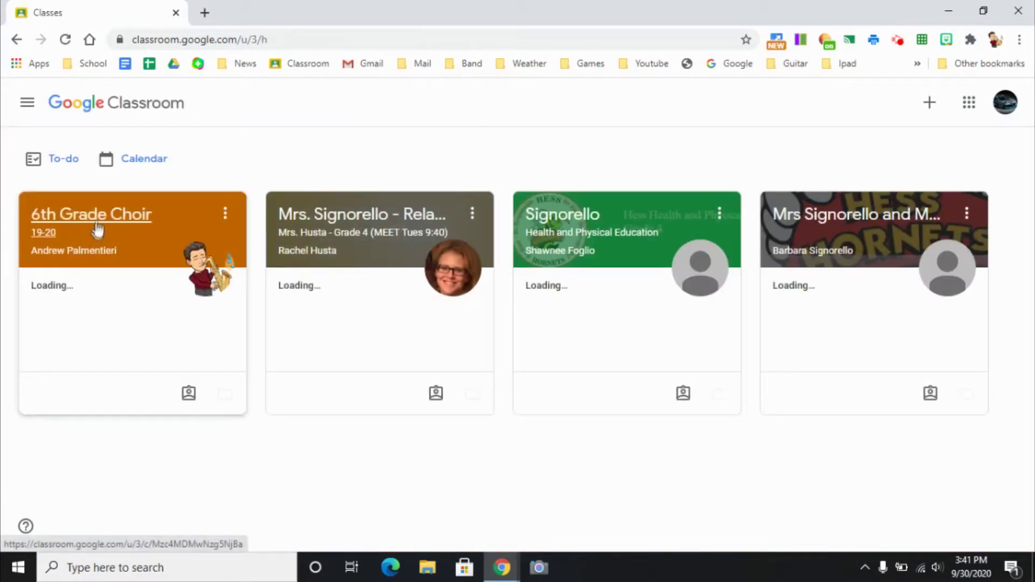
{"action": "left_click", "coordinate": [99, 224]}
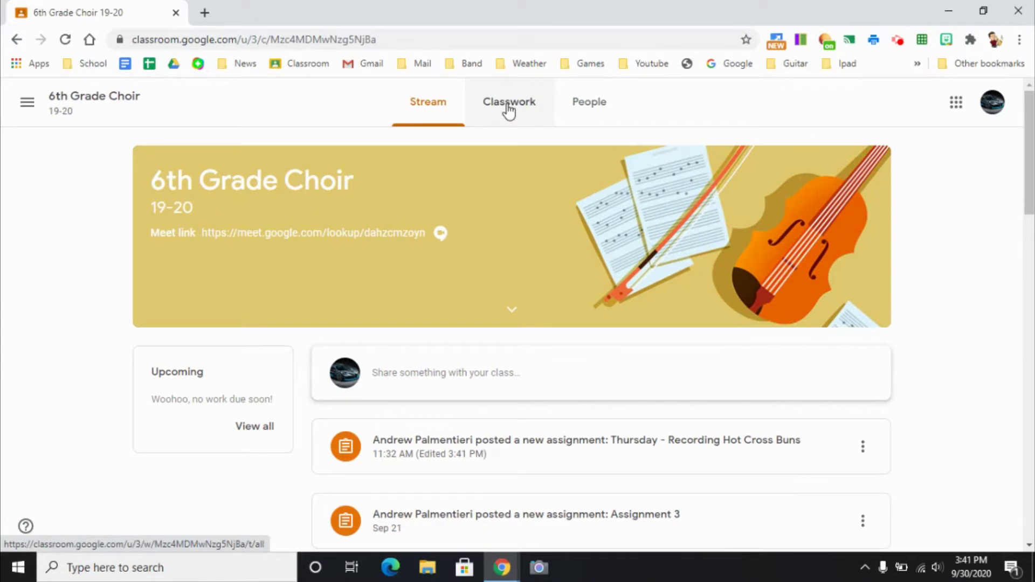
Open the Thursday - Recording Hot Cross Buns assignment and its Hot Cross Buns Drive folder.
{"action": "left_click", "coordinate": [508, 109]}
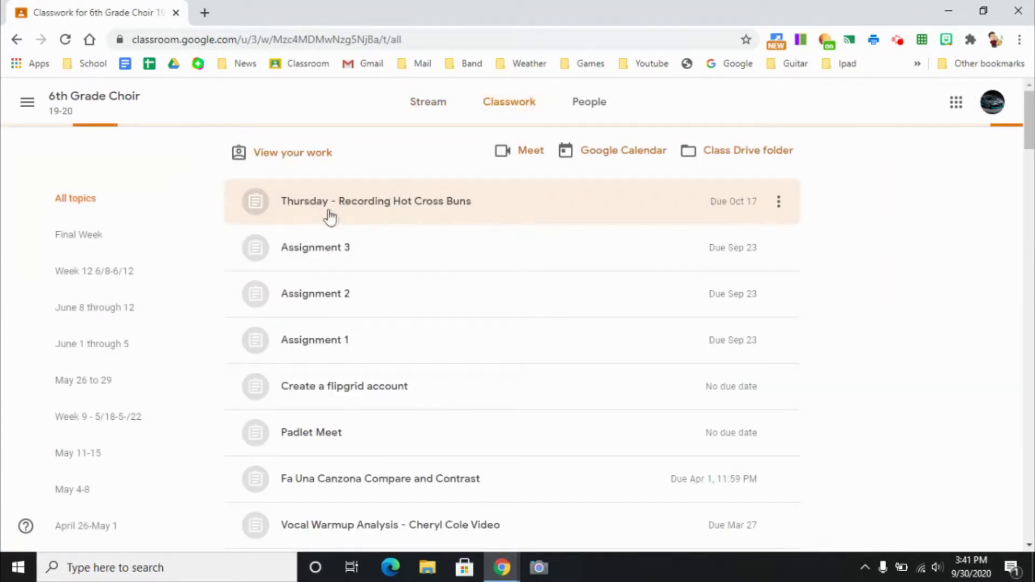
{"action": "left_click", "coordinate": [361, 205]}
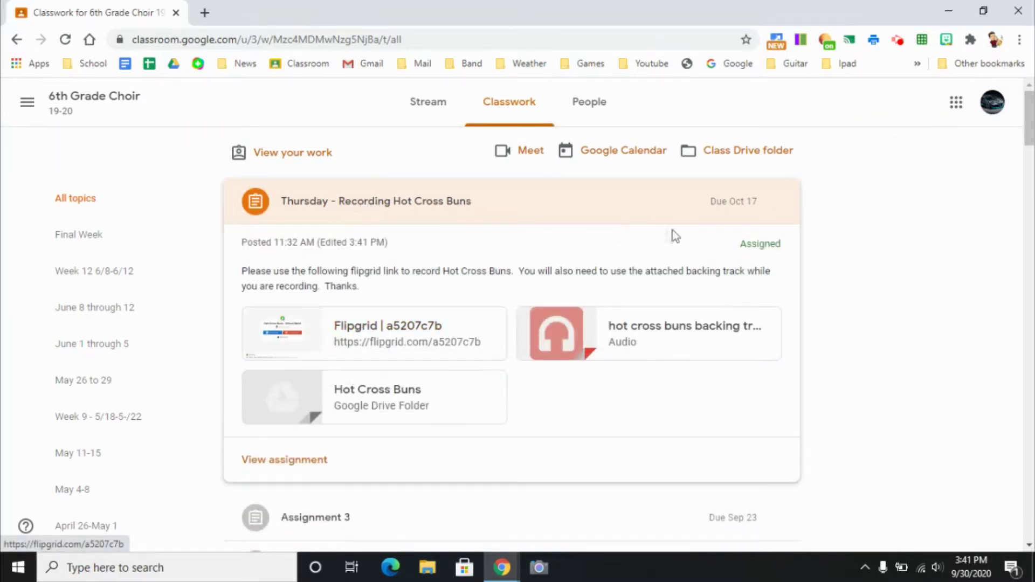
{"action": "left_click", "coordinate": [291, 459]}
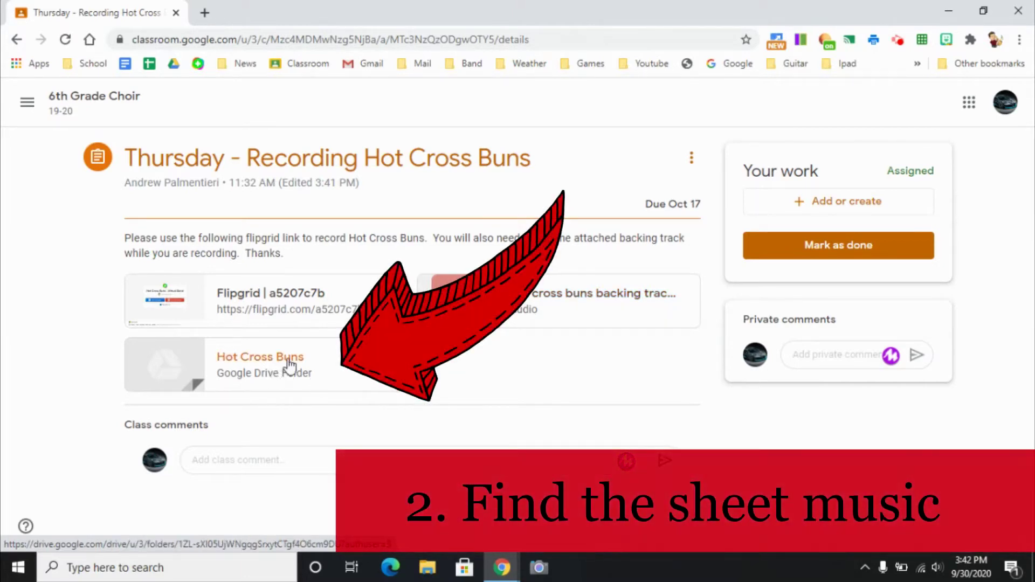
{"action": "left_click", "coordinate": [288, 364]}
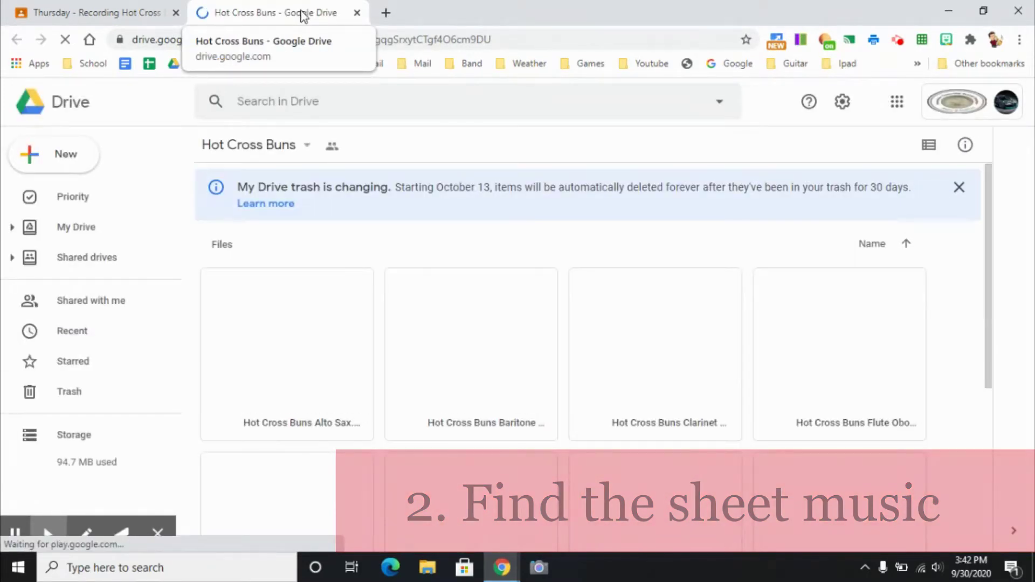
Open Hot Cross Buns Alto Sax.pdf from the Drive folder.
{"action": "scroll", "coordinate": [452, 401], "scroll_direction": "down", "scroll_amount": 5}
{"action": "scroll", "coordinate": [461, 402], "scroll_direction": "up", "scroll_amount": 5}
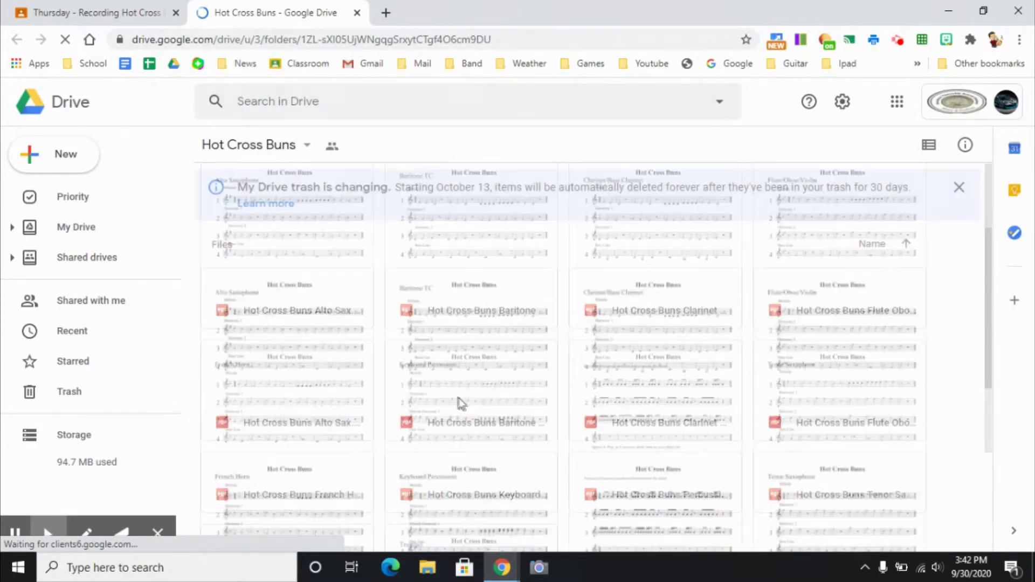
{"action": "double_click", "coordinate": [341, 350]}
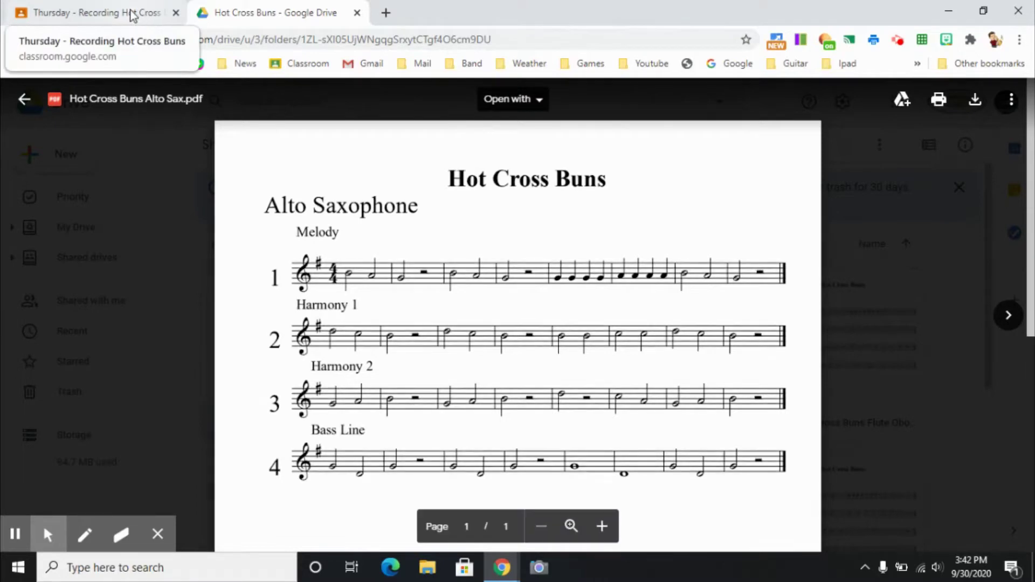
Split the Classroom tab into its own maximized window.
{"action": "left_click_drag", "start_coordinate": [127, 15], "coordinate": [541, 108]}
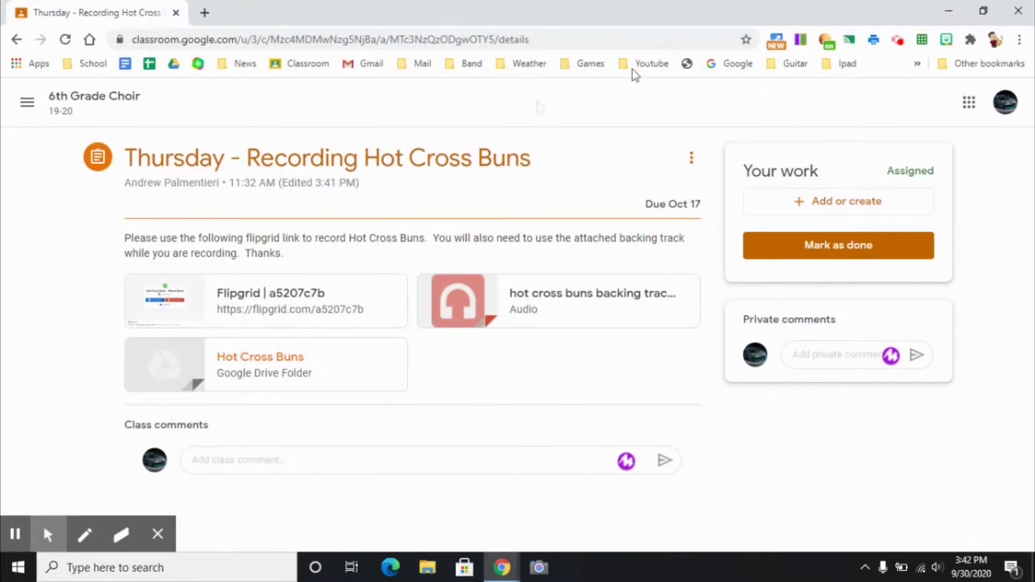
{"action": "left_click", "coordinate": [982, 13]}
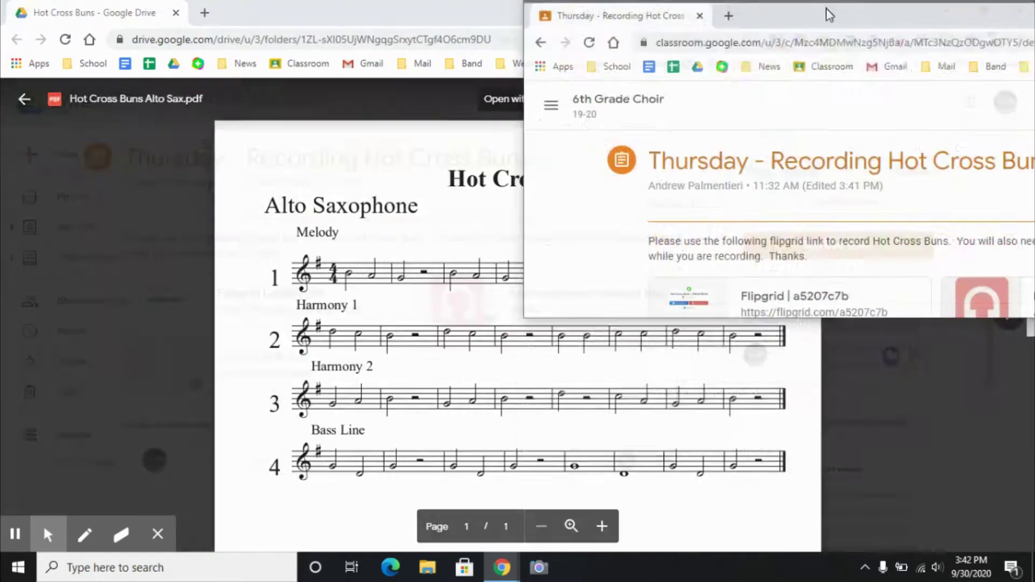
{"action": "left_click_drag", "start_coordinate": [825, 167], "coordinate": [680, 51]}
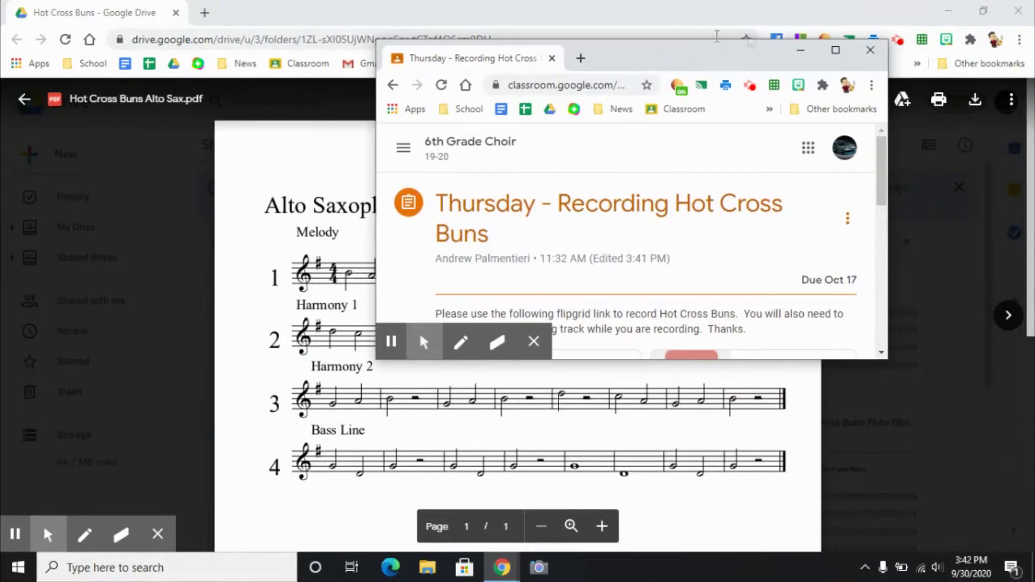
{"action": "left_click", "coordinate": [835, 50]}
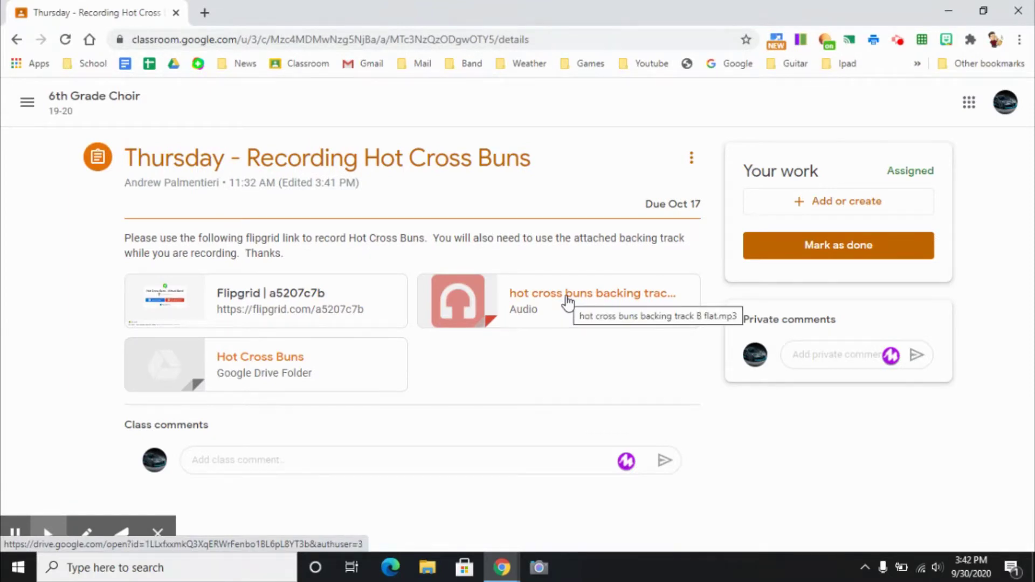
Preview hot cross buns backing track B flat.mp3, pause it at 0:01, and open a split Classroom window on the right.
{"action": "left_click", "coordinate": [567, 302]}
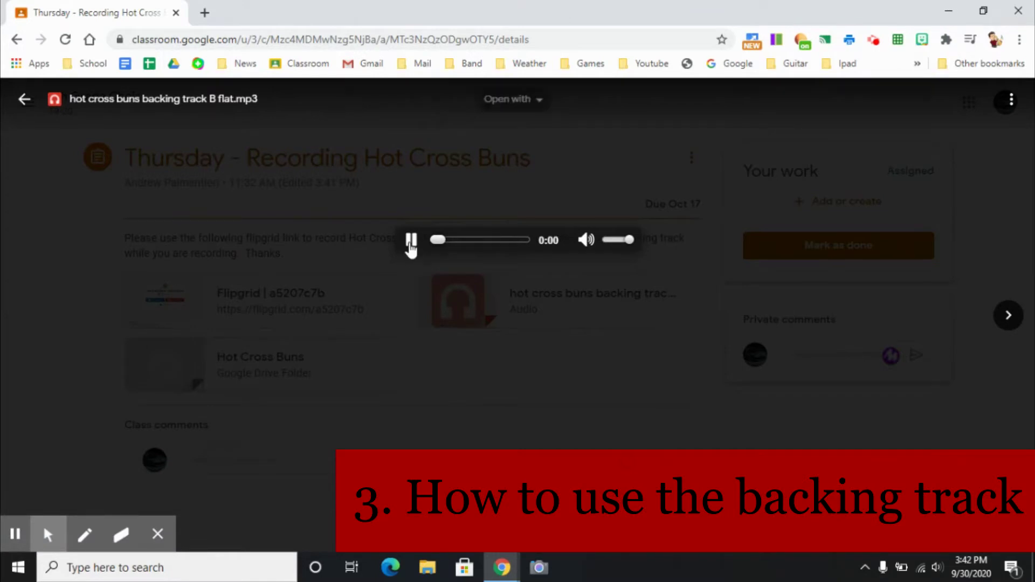
{"action": "left_click", "coordinate": [410, 245]}
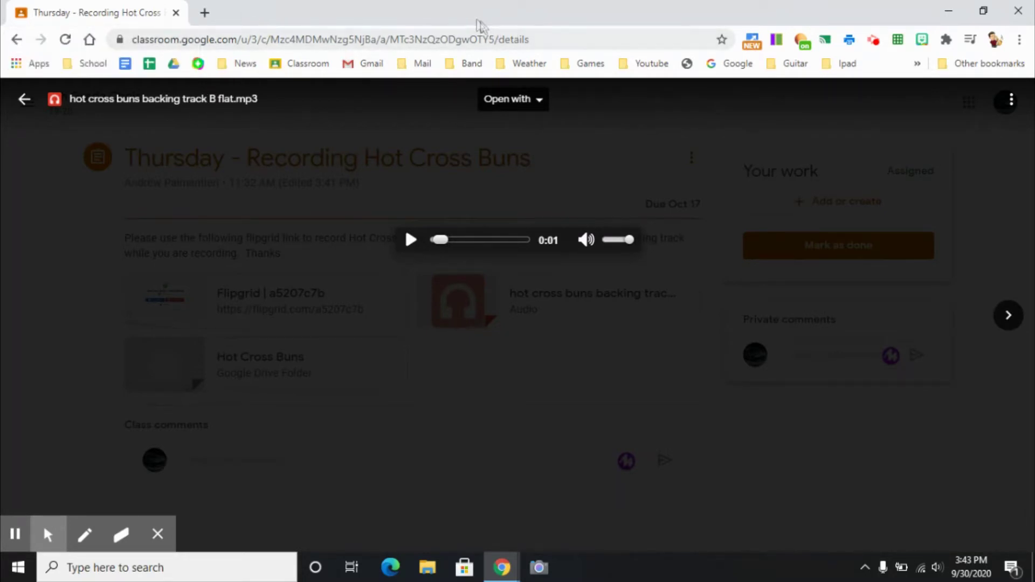
{"action": "left_click", "coordinate": [776, 41]}
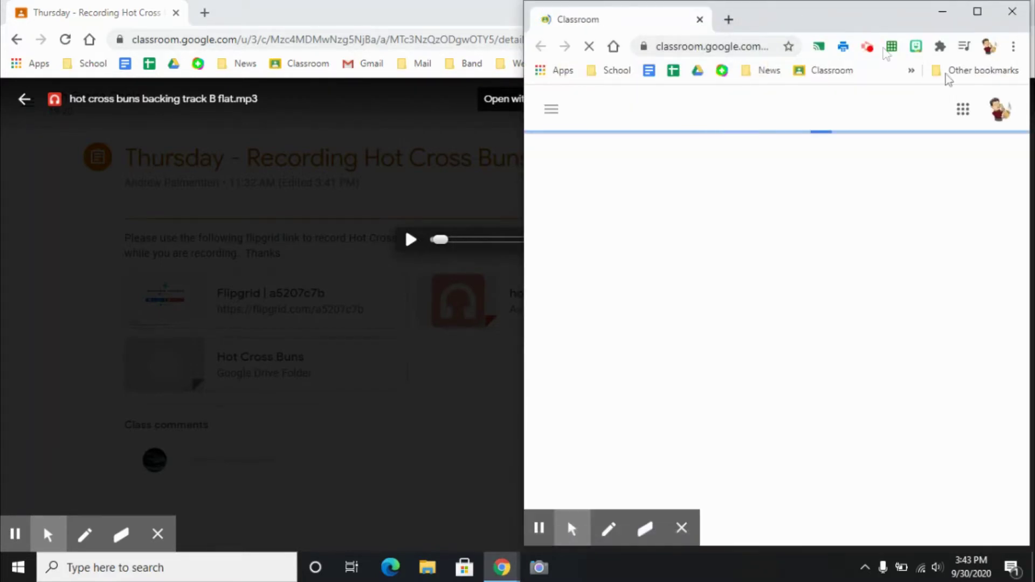
Switch the right-hand Classroom window to the student account and close the extra To-do tab.
{"action": "left_click", "coordinate": [999, 109]}
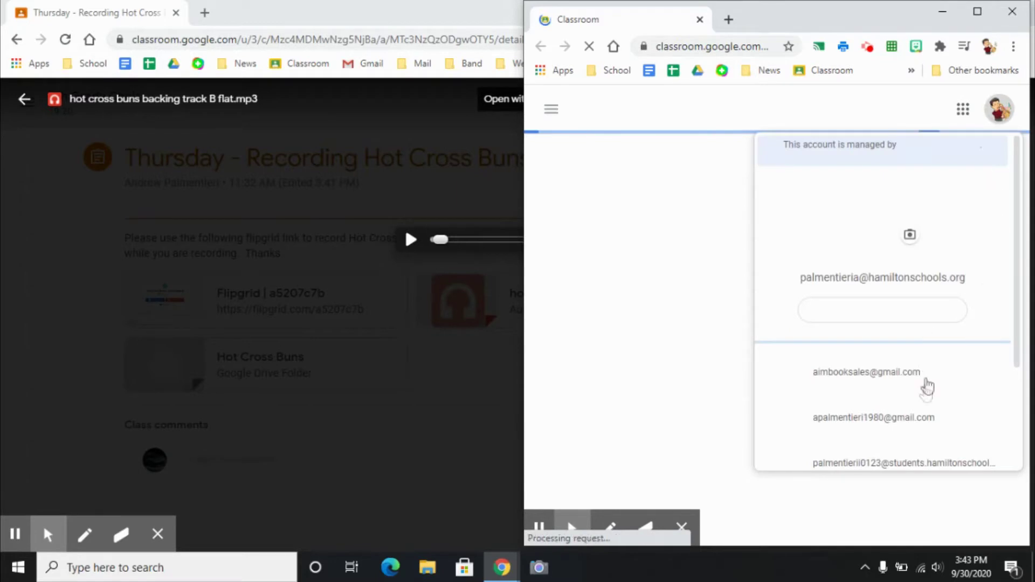
{"action": "scroll", "coordinate": [915, 395], "scroll_direction": "down", "scroll_amount": 3}
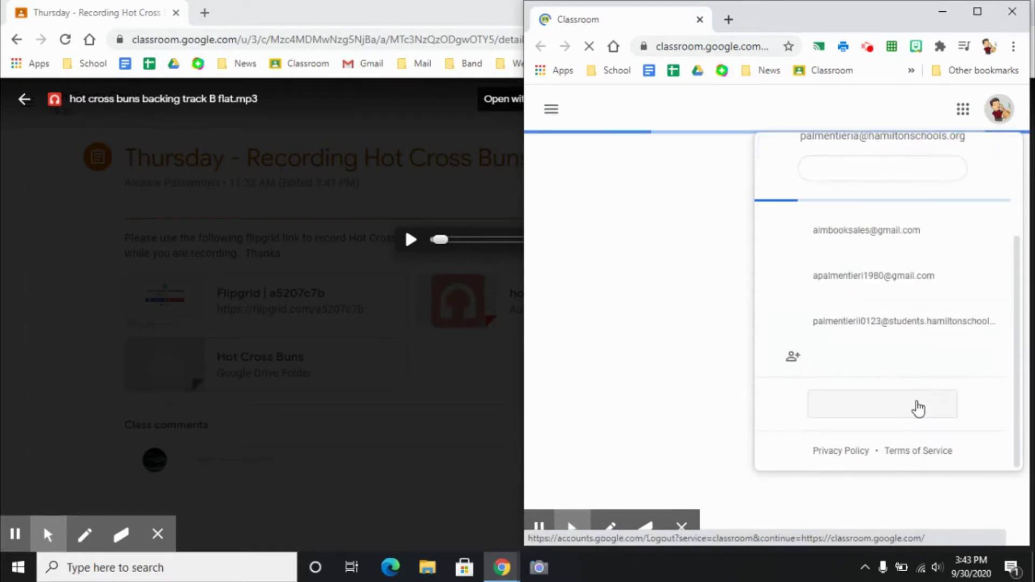
{"action": "left_click", "coordinate": [893, 325]}
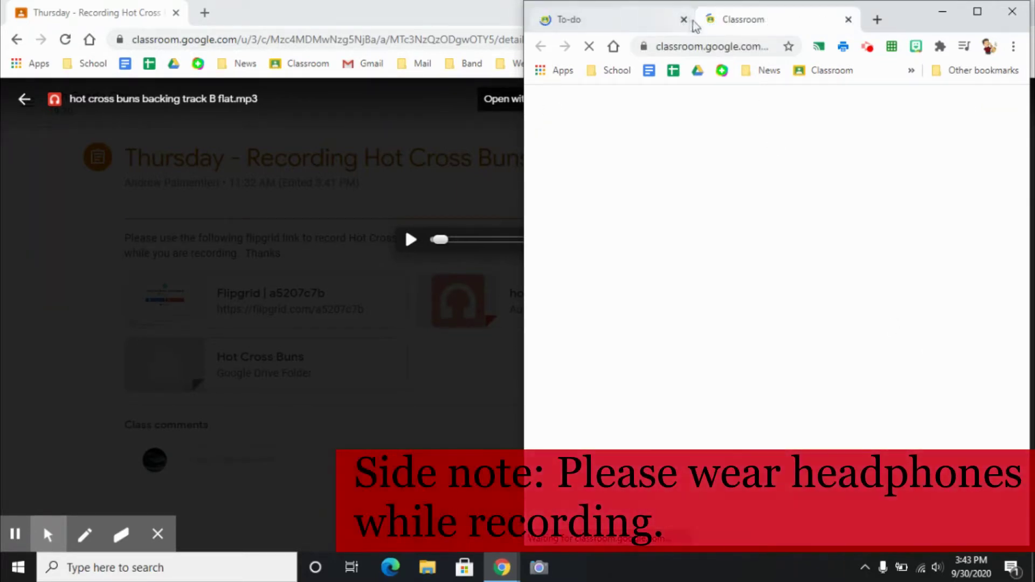
{"action": "left_click", "coordinate": [683, 20]}
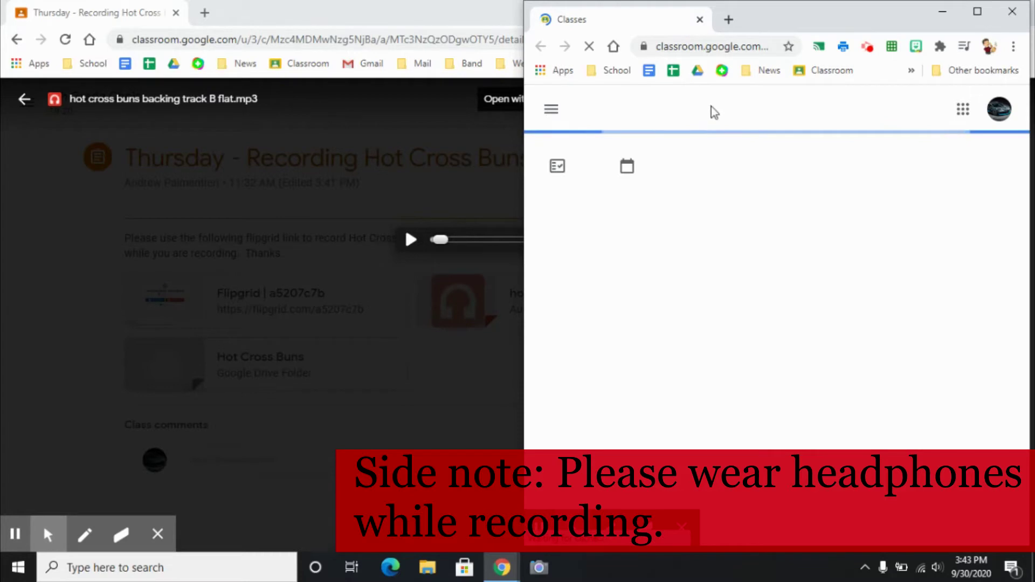
In 6th Grade Choir Classwork, expand the Thursday Hot Cross Buns assignment and open its Flipgrid link.
{"action": "left_click", "coordinate": [636, 218]}
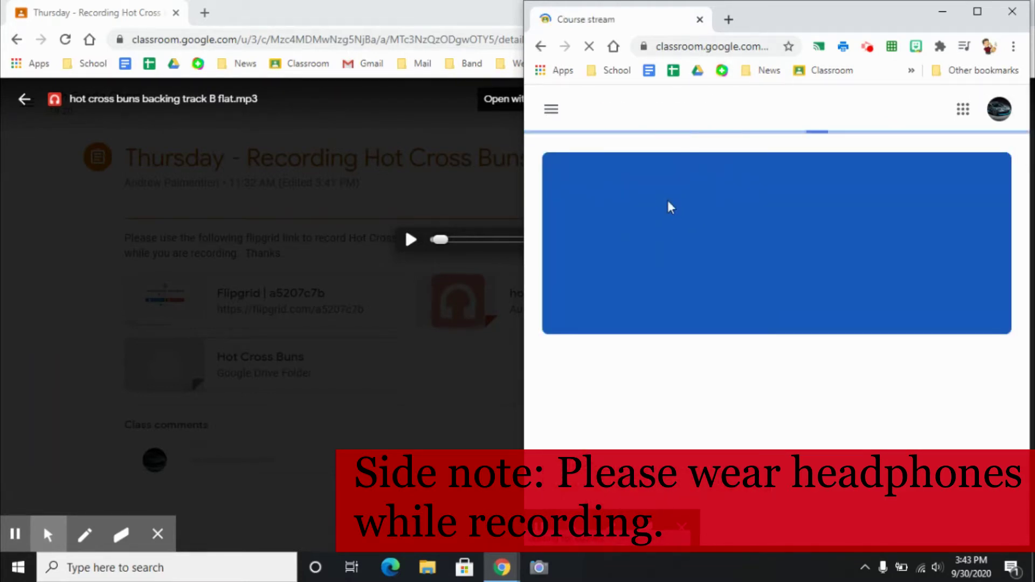
{"action": "left_click", "coordinate": [764, 163]}
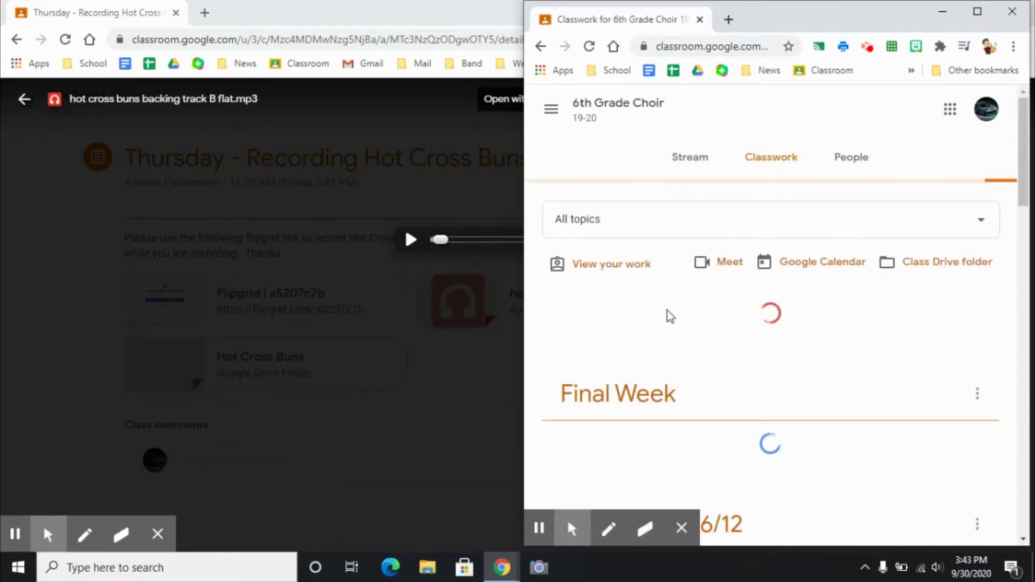
{"action": "left_click", "coordinate": [783, 312]}
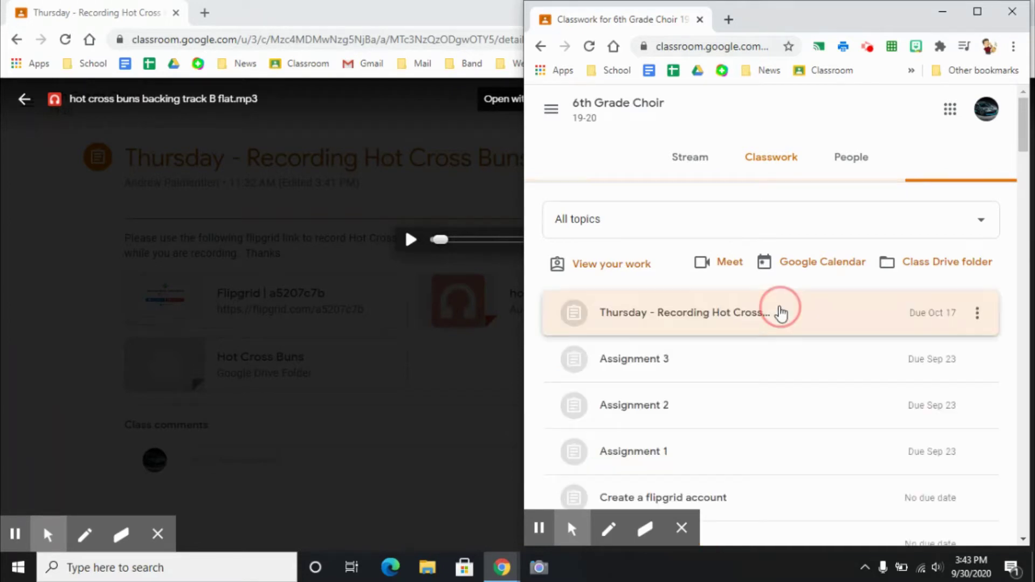
{"action": "left_click", "coordinate": [778, 310]}
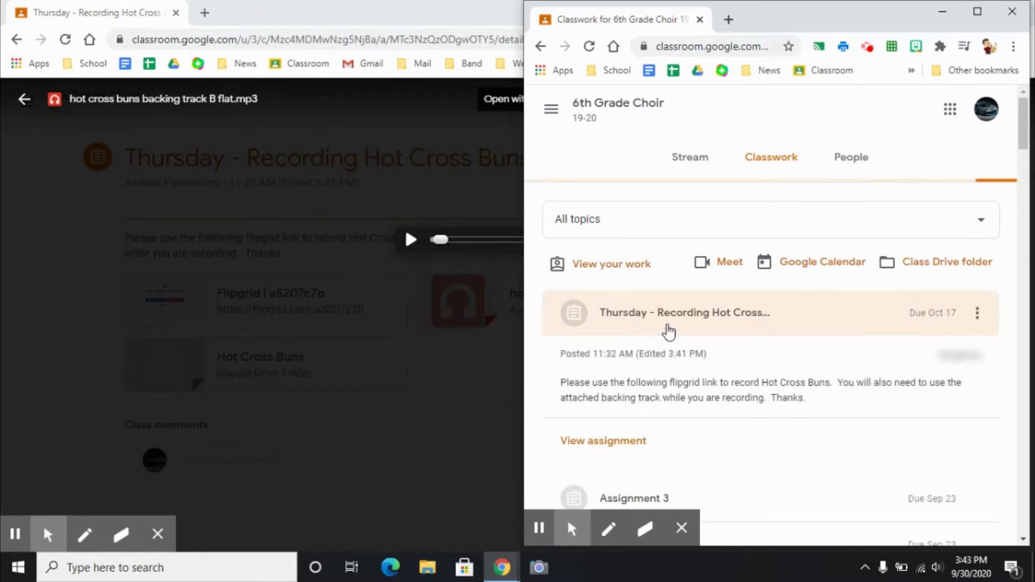
{"action": "left_click", "coordinate": [667, 331]}
{"action": "left_click", "coordinate": [650, 312]}
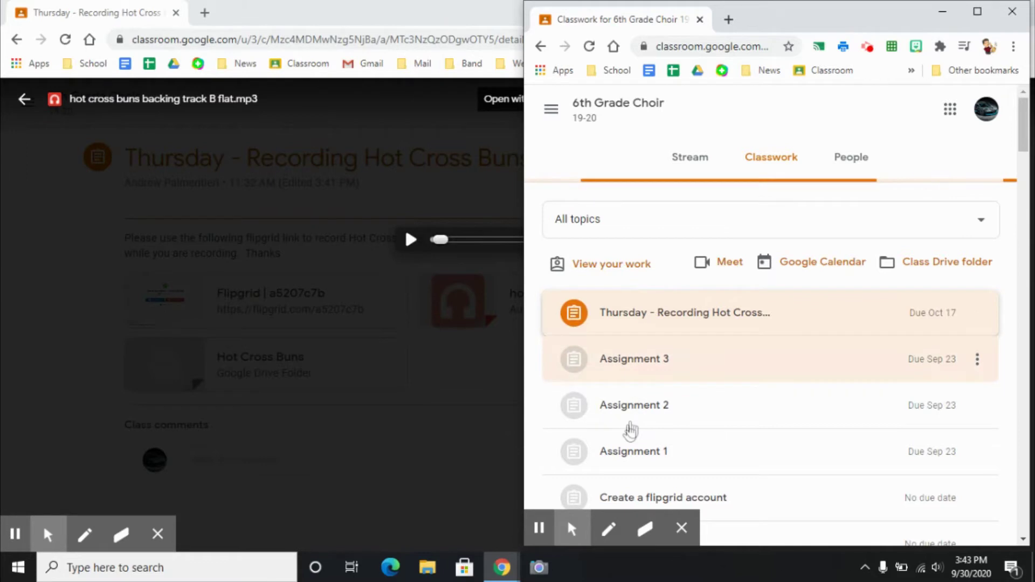
{"action": "left_click", "coordinate": [663, 435]}
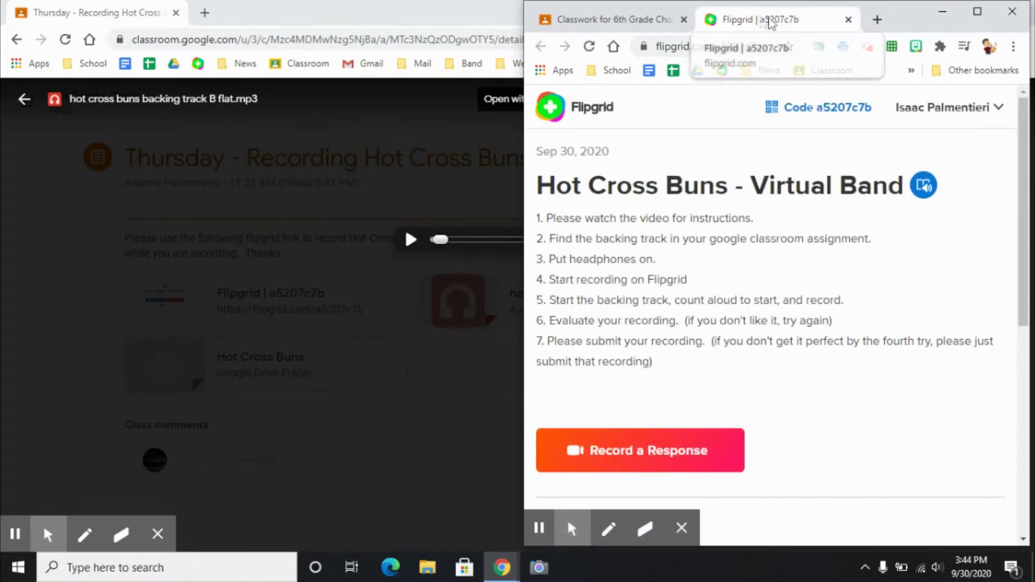
Move the backing-track window top-left, start a new Flipgrid response, and restore the sheet-music window.
{"action": "double_click", "coordinate": [451, 18]}
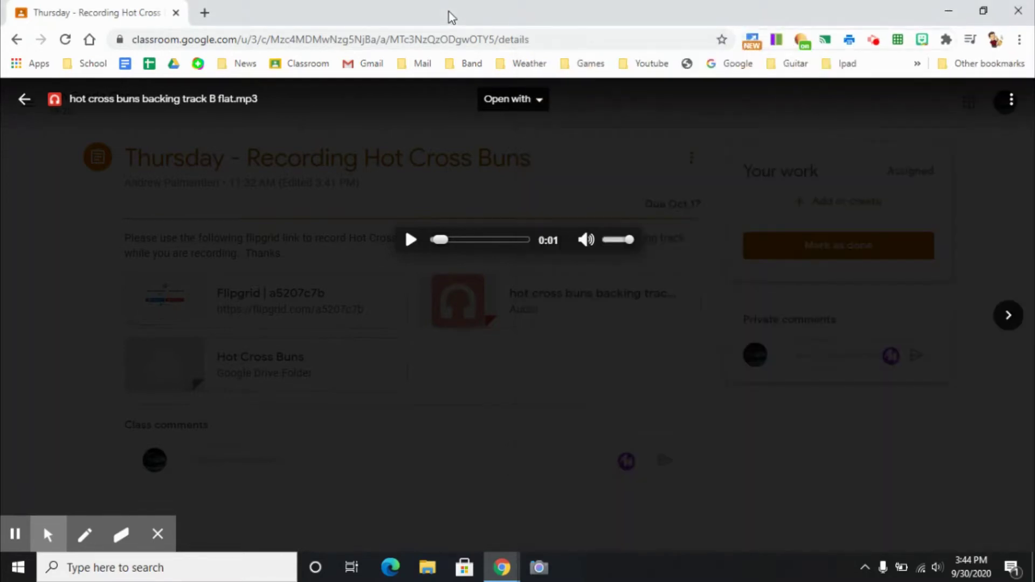
{"action": "left_click", "coordinate": [982, 11]}
{"action": "left_click_drag", "start_coordinate": [717, 63], "coordinate": [337, 28]}
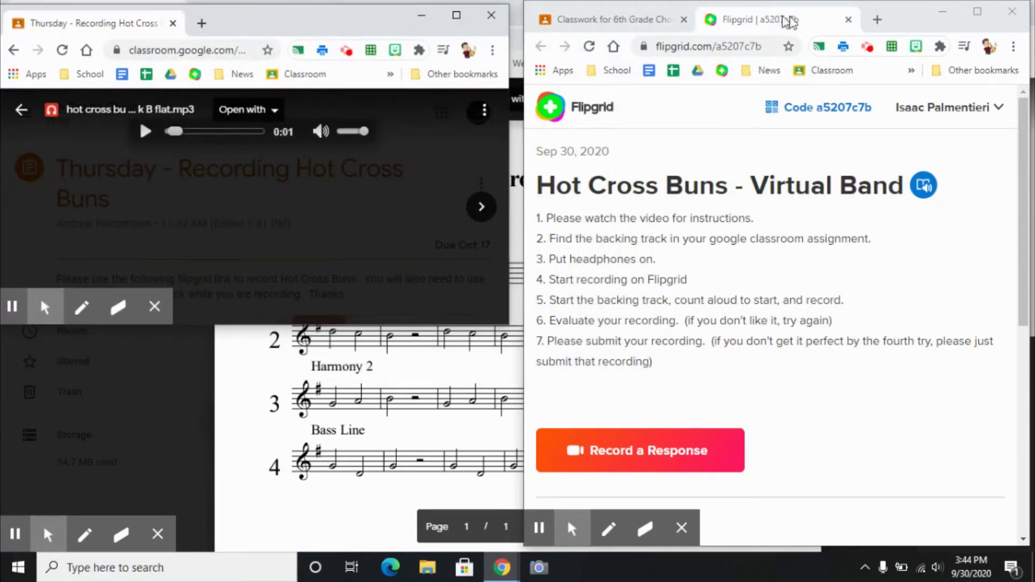
{"action": "left_click", "coordinate": [668, 453]}
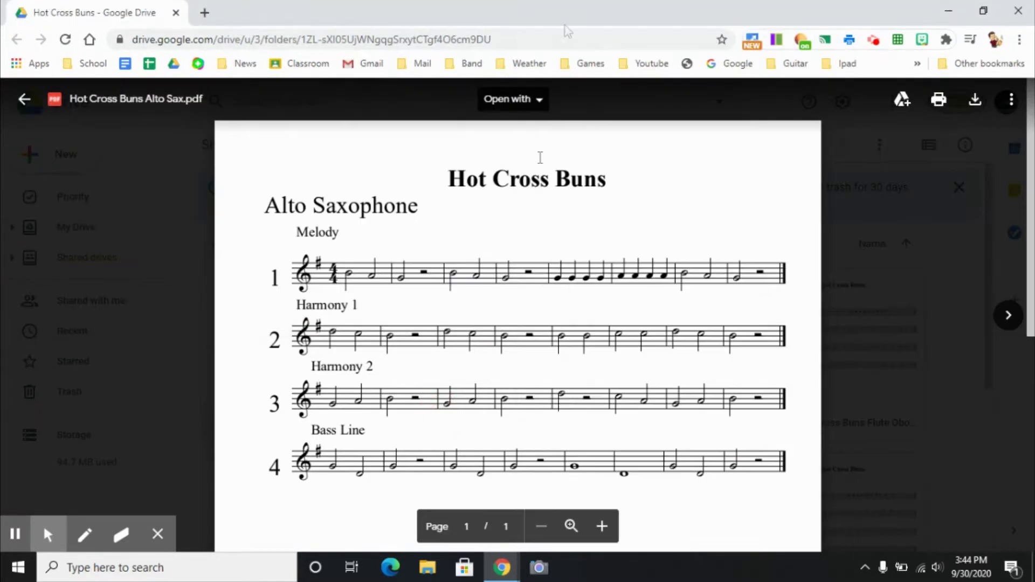
{"action": "left_click", "coordinate": [983, 10]}
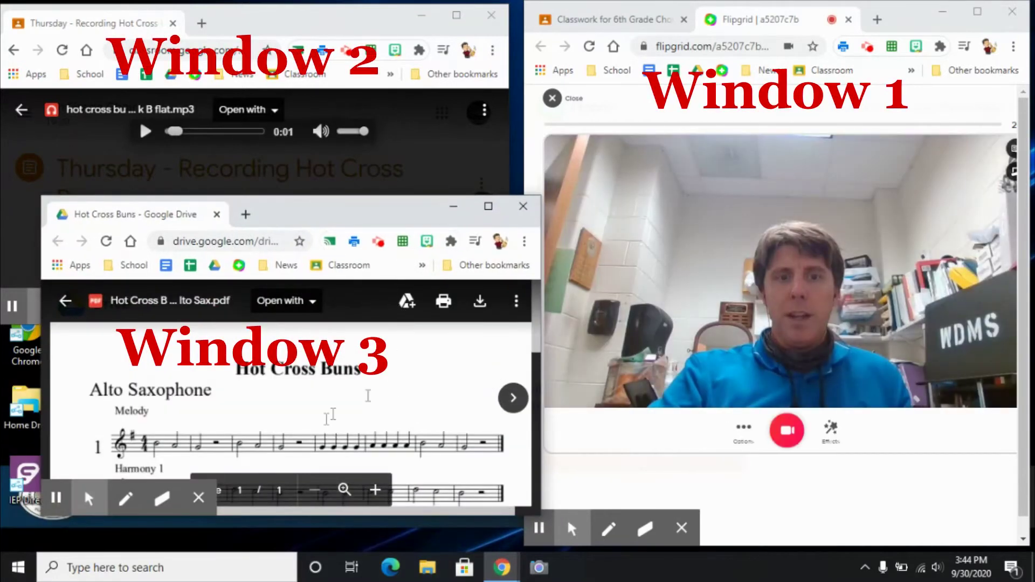
Move the Alto Sax sheet-music window left and widen it beside the recorder.
{"action": "scroll", "coordinate": [299, 429], "scroll_direction": "down", "scroll_amount": 4}
{"action": "scroll", "coordinate": [300, 427], "scroll_direction": "up", "scroll_amount": 4}
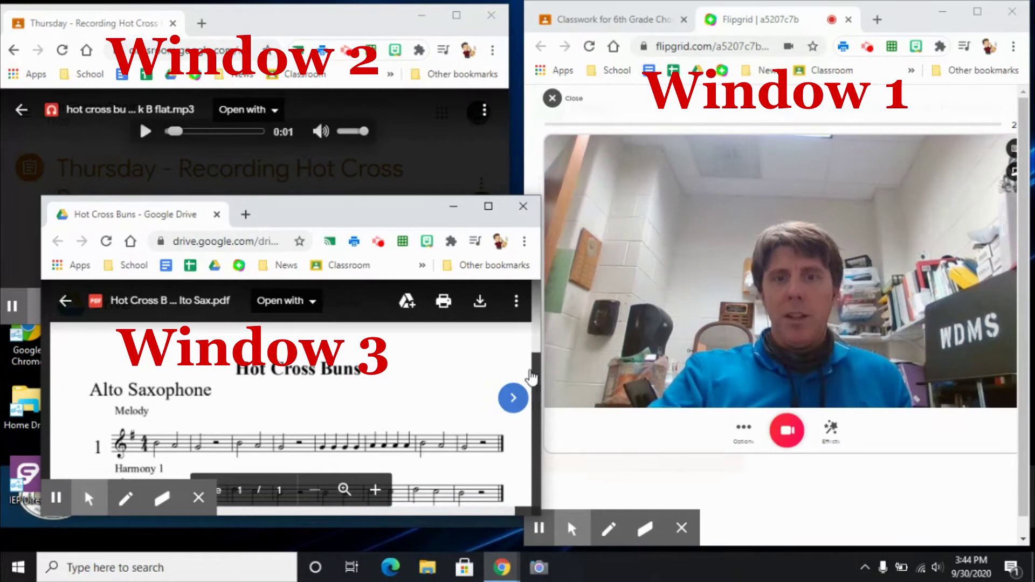
{"action": "left_click_drag", "start_coordinate": [388, 213], "coordinate": [348, 195]}
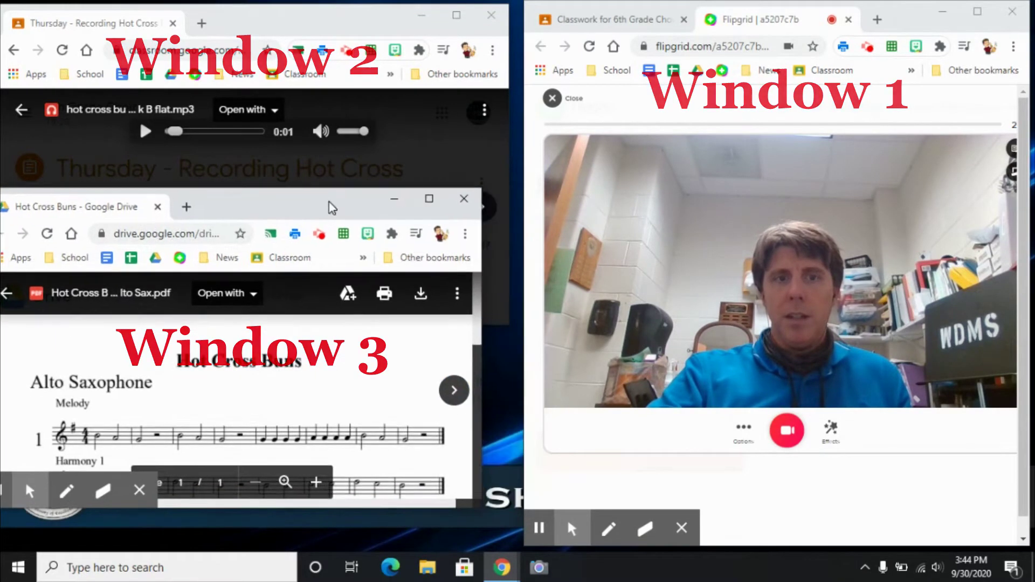
{"action": "left_click_drag", "start_coordinate": [495, 240], "coordinate": [650, 240]}
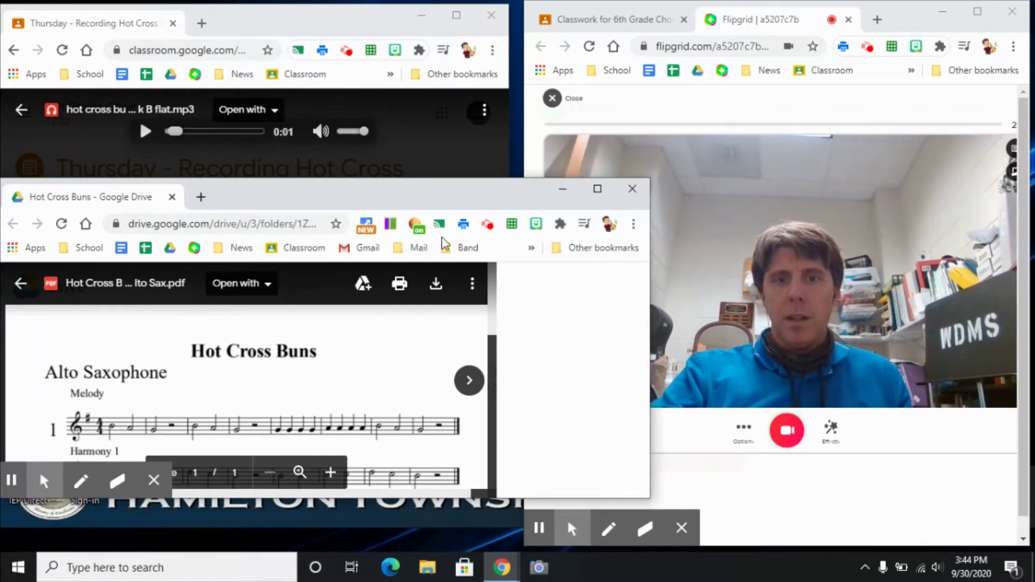
{"action": "mouse_move", "coordinate": [441, 201]}
{"action": "left_mouse_down"}
{"action": "mouse_move", "coordinate": [467, 203]}
{"action": "mouse_move", "coordinate": [456, 190]}
{"action": "left_mouse_up"}
Nudge the sheet music slightly left and rewind the backing track to 0:00.
{"action": "scroll", "coordinate": [425, 323], "scroll_direction": "down", "scroll_amount": 4}
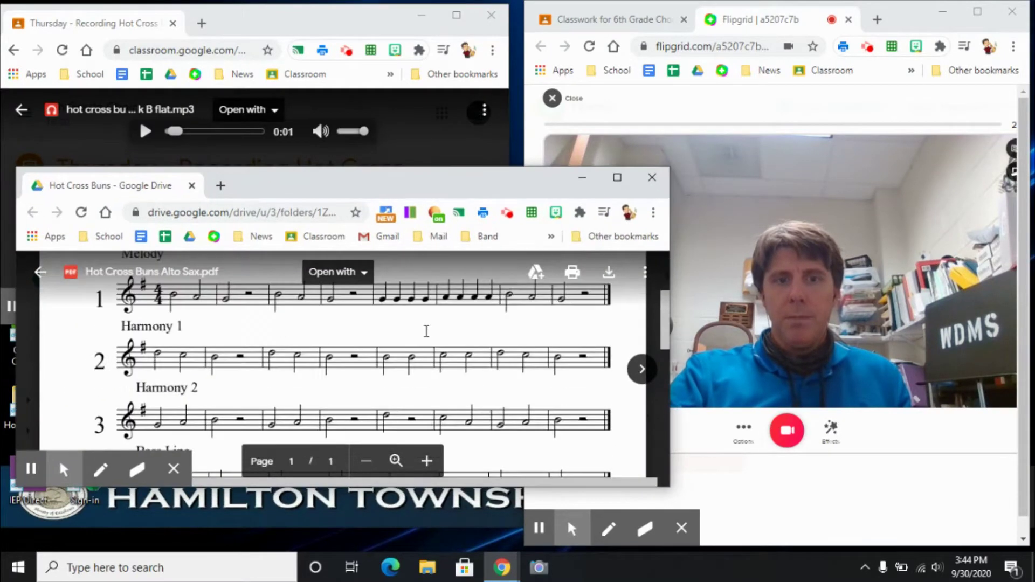
{"action": "scroll", "coordinate": [428, 332], "scroll_direction": "down", "scroll_amount": 2}
{"action": "scroll", "coordinate": [428, 328], "scroll_direction": "up", "scroll_amount": 7}
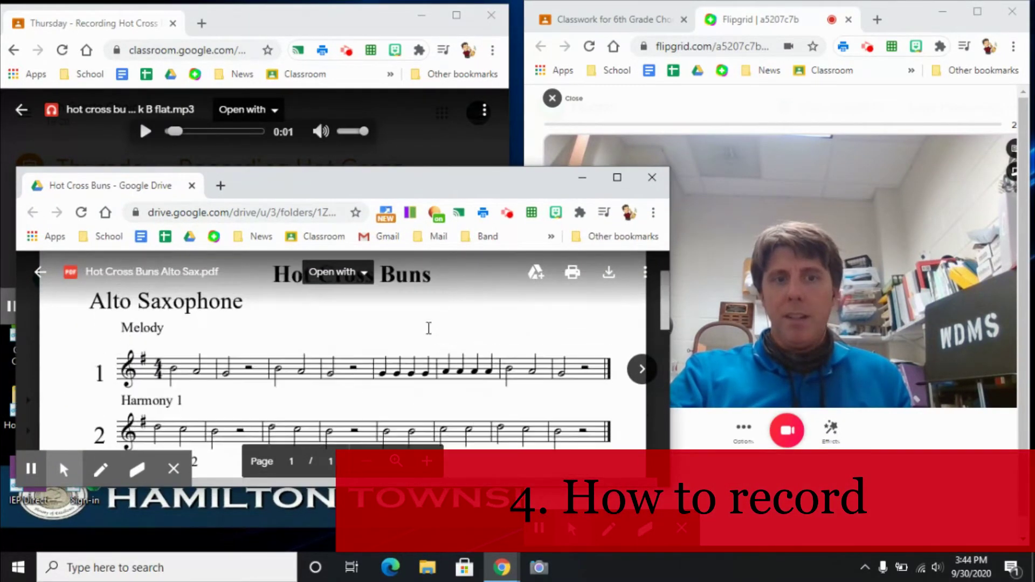
{"action": "scroll", "coordinate": [374, 387], "scroll_direction": "down", "scroll_amount": 2}
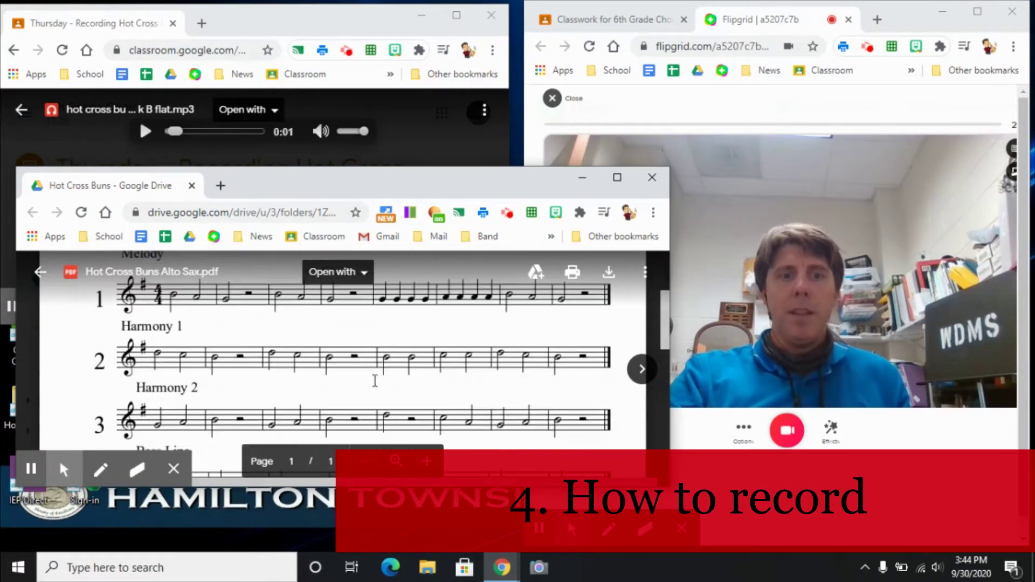
{"action": "left_click_drag", "start_coordinate": [437, 187], "coordinate": [395, 190]}
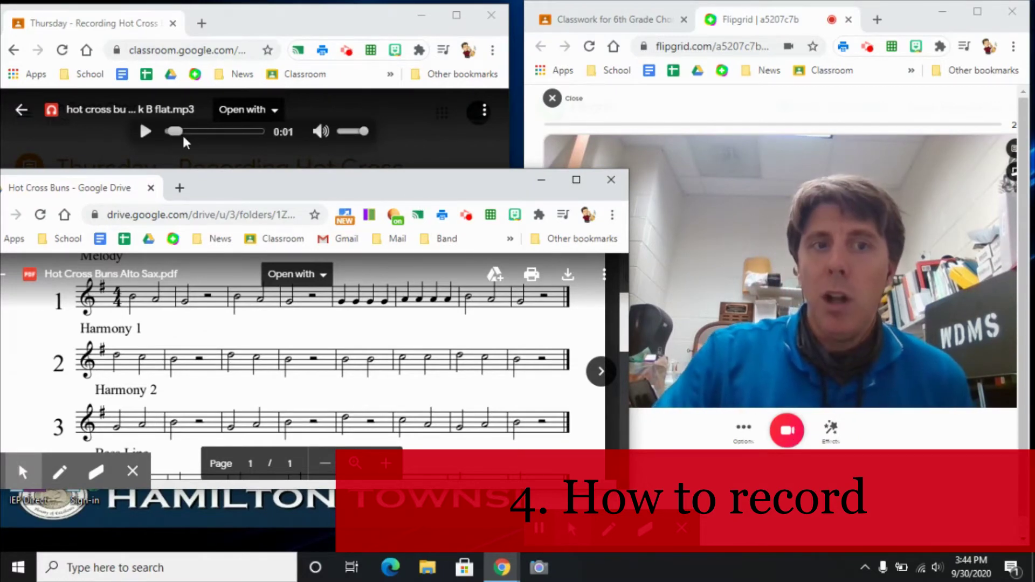
{"action": "left_click_drag", "start_coordinate": [182, 133], "coordinate": [169, 131]}
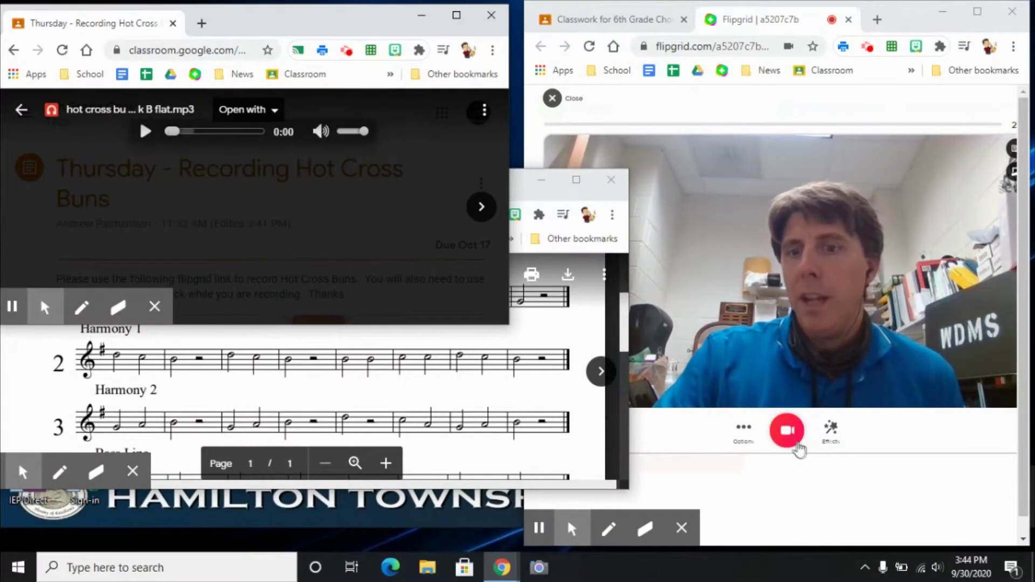
Record a roughly 13-second Flipgrid take over the backing track, pausing both at 0:13, then proceed to review.
{"action": "left_click", "coordinate": [788, 431]}
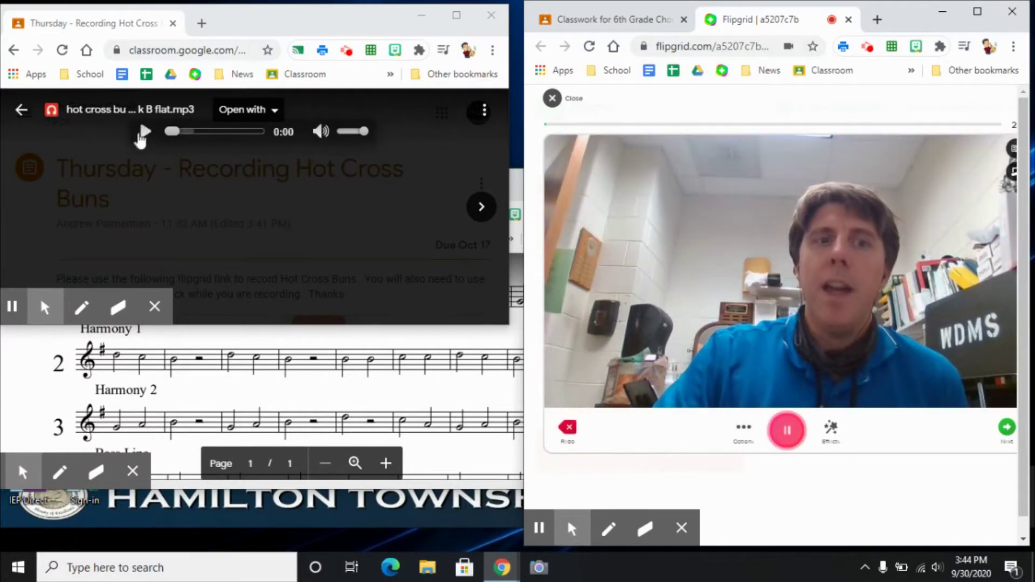
{"action": "left_click", "coordinate": [143, 135]}
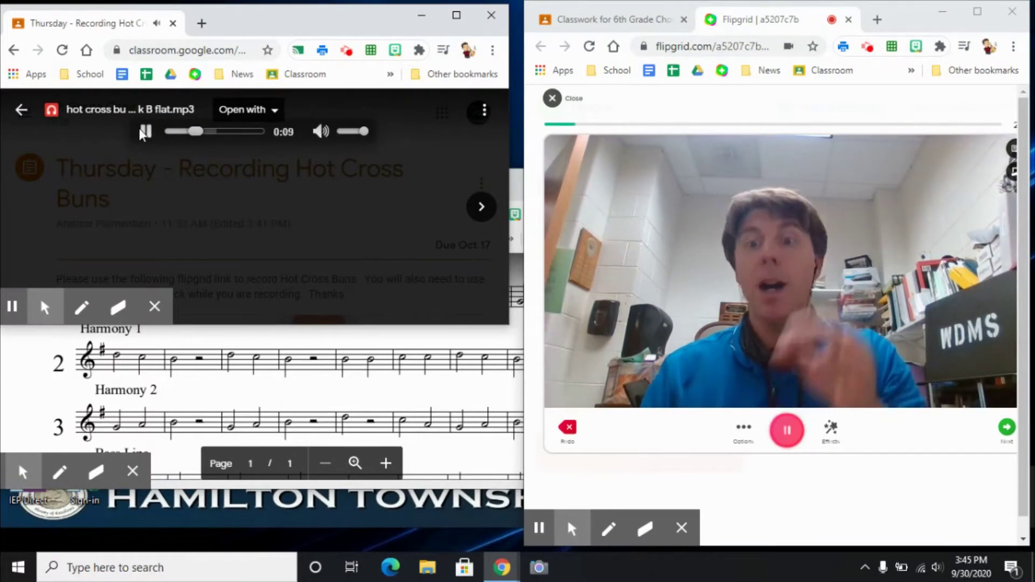
{"action": "left_click", "coordinate": [787, 429]}
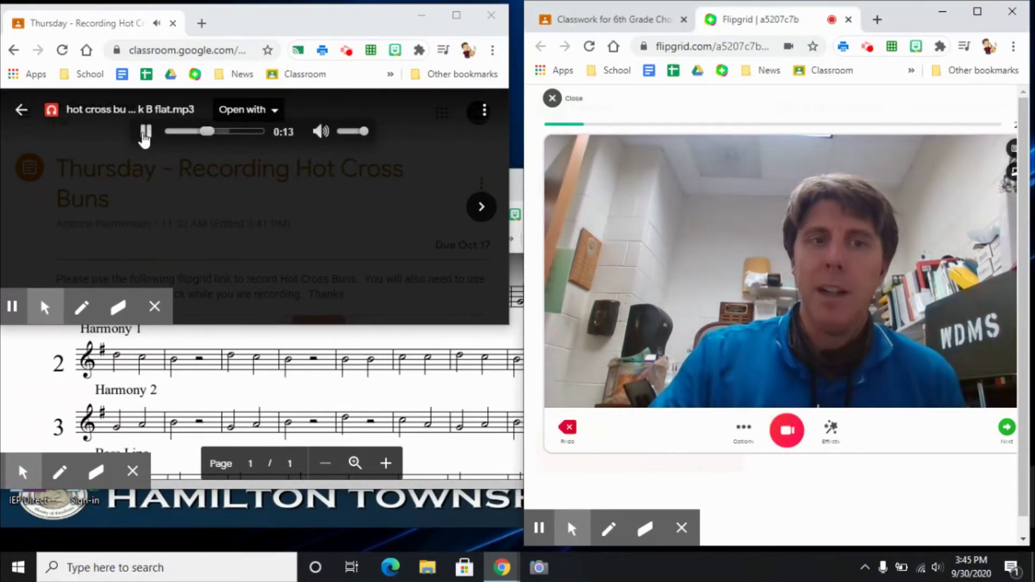
{"action": "left_click", "coordinate": [144, 132]}
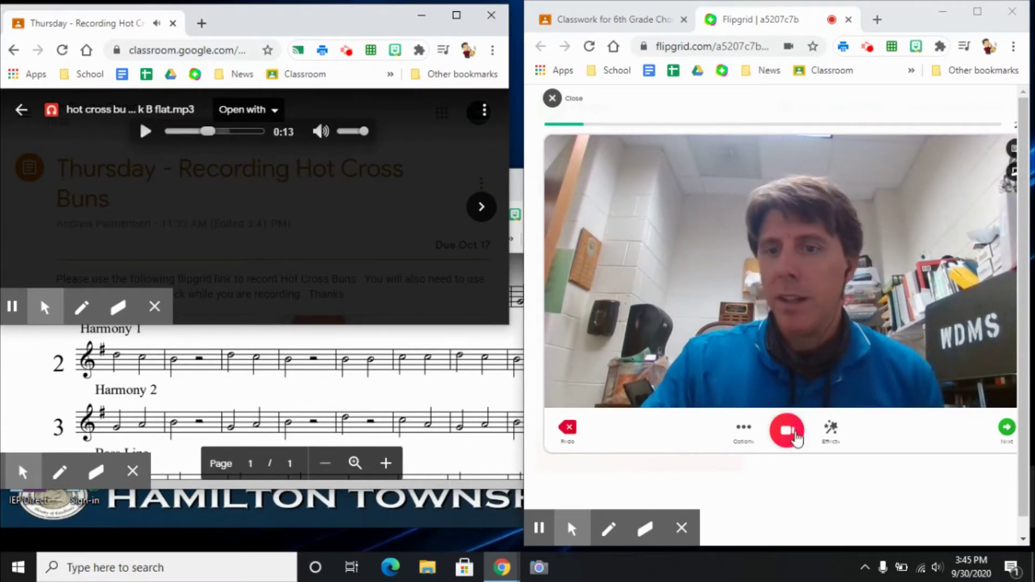
{"action": "left_click", "coordinate": [1007, 435]}
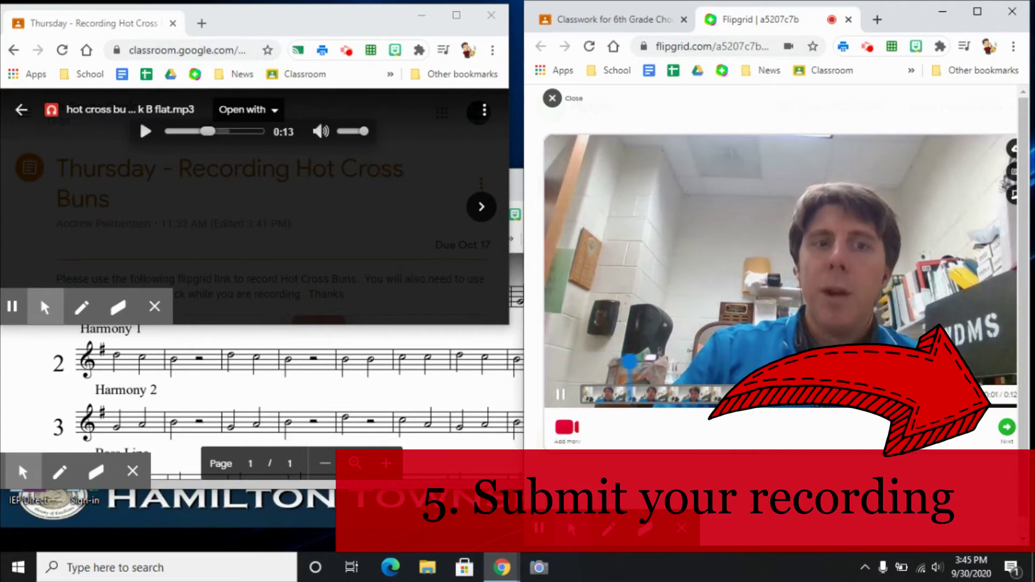
Play back the recorded 0:12 take on the Flipgrid review screen.
{"action": "left_click", "coordinate": [564, 396]}
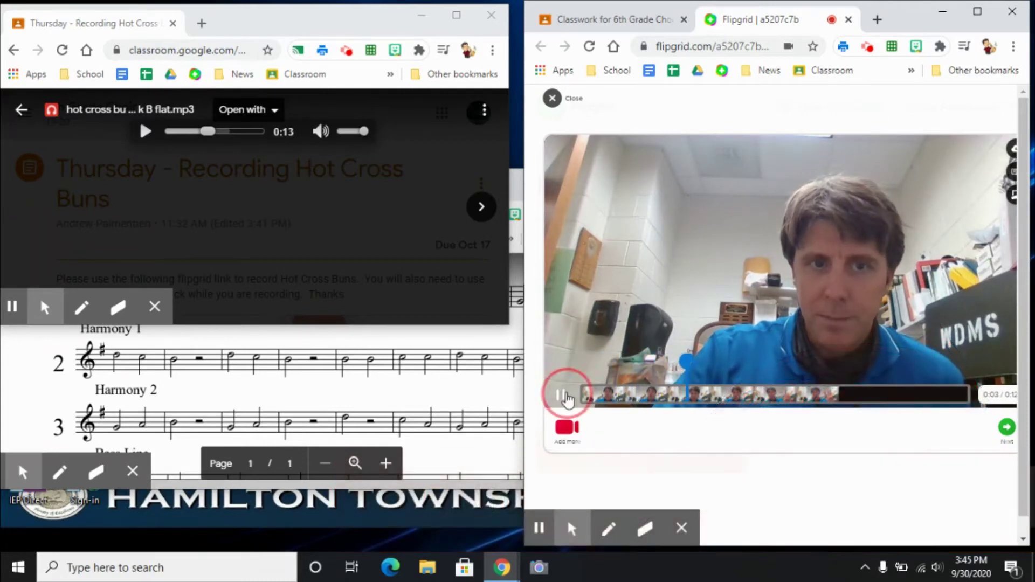